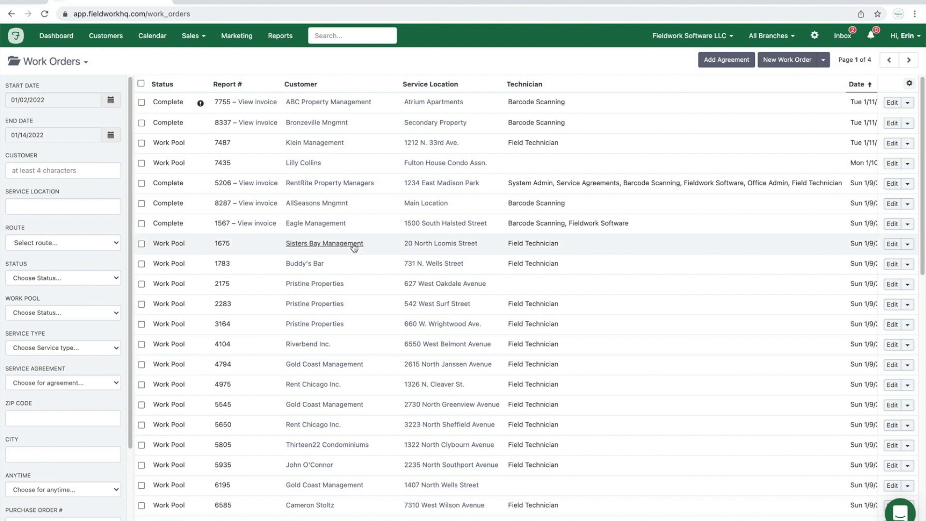
click(439, 245)
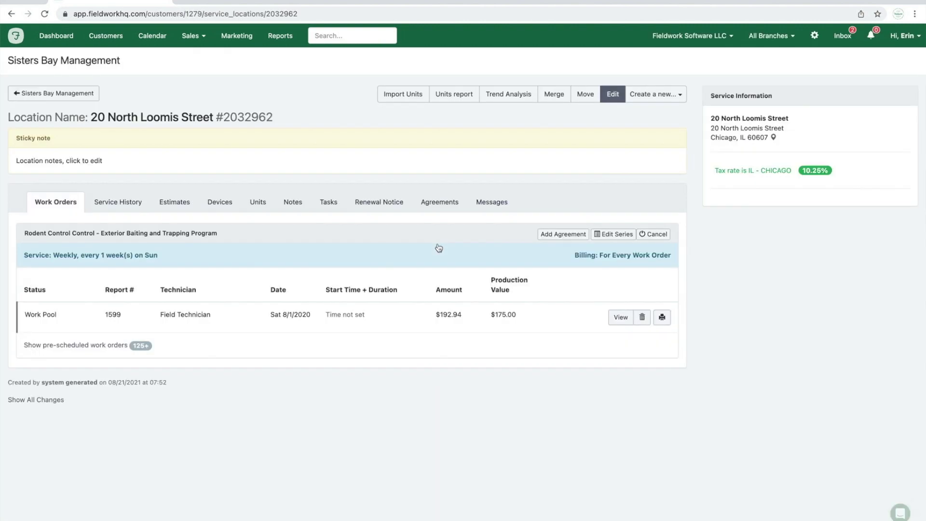
click(615, 236)
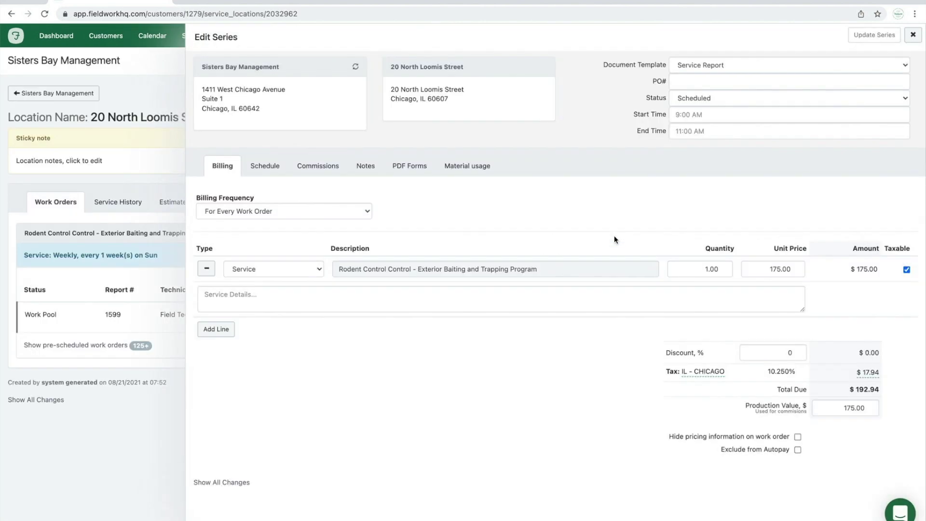
double_click(764, 272)
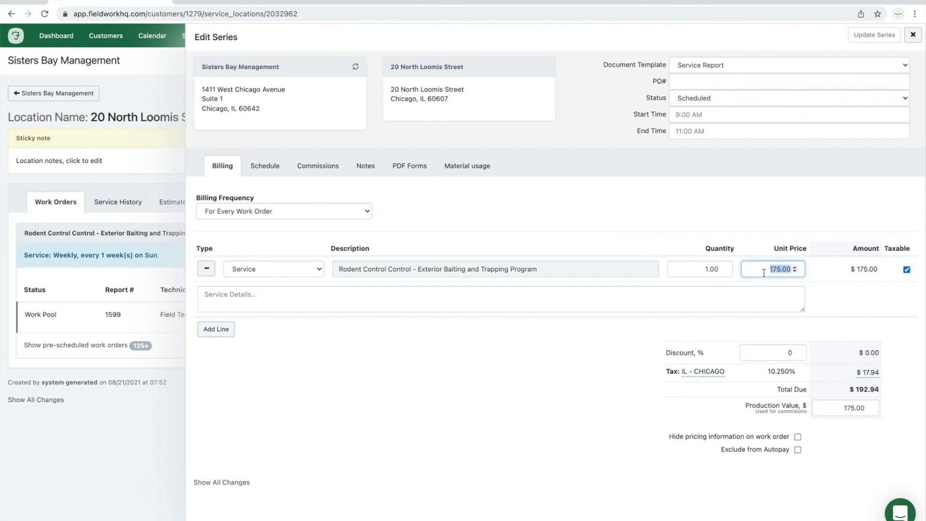
text(225)
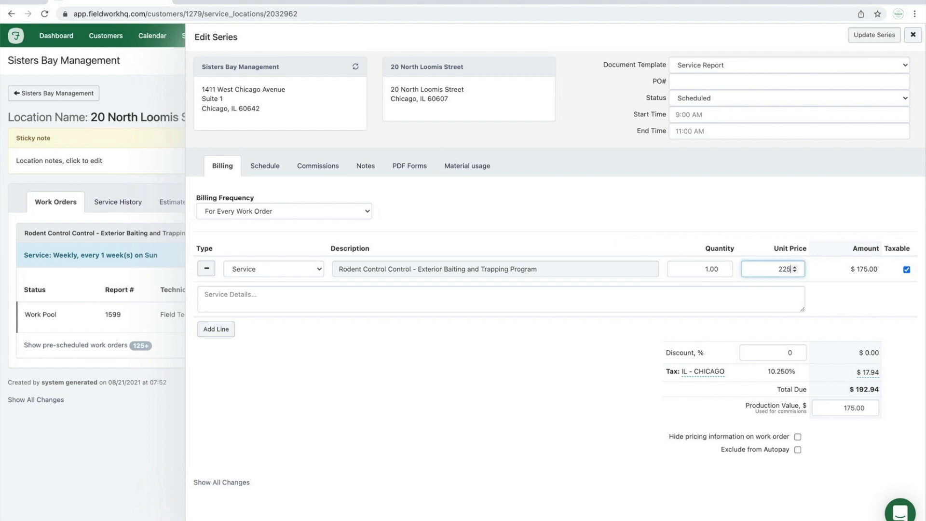
click(873, 38)
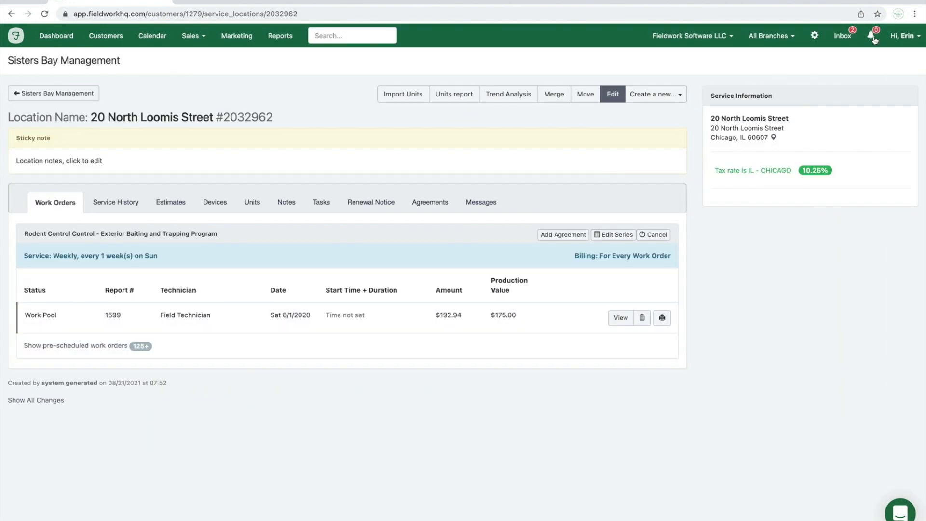
click(118, 348)
Step: Scroll the pre-scheduled work orders to confirm $225.00 takes effect from 1/16/2022
scroll(366, 400, down, 5)
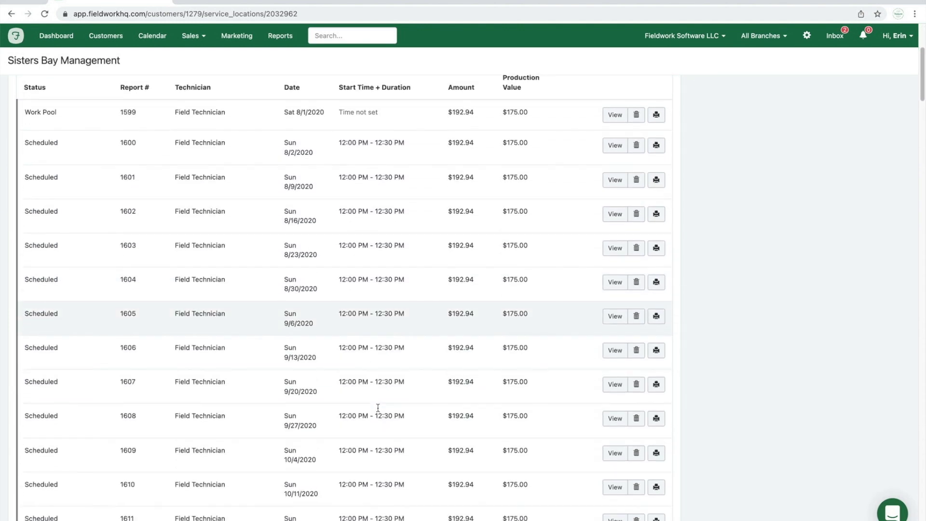
scroll(378, 411, down, 7)
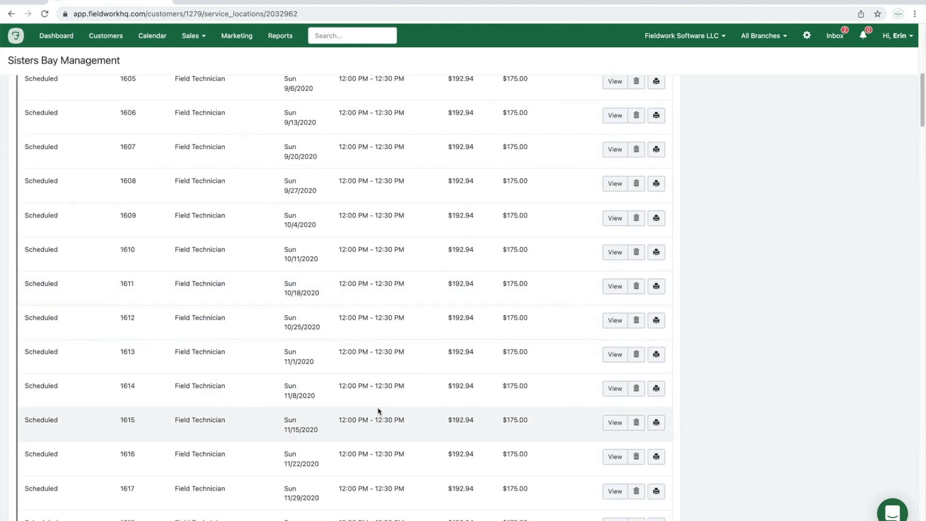
scroll(378, 409, down, 8)
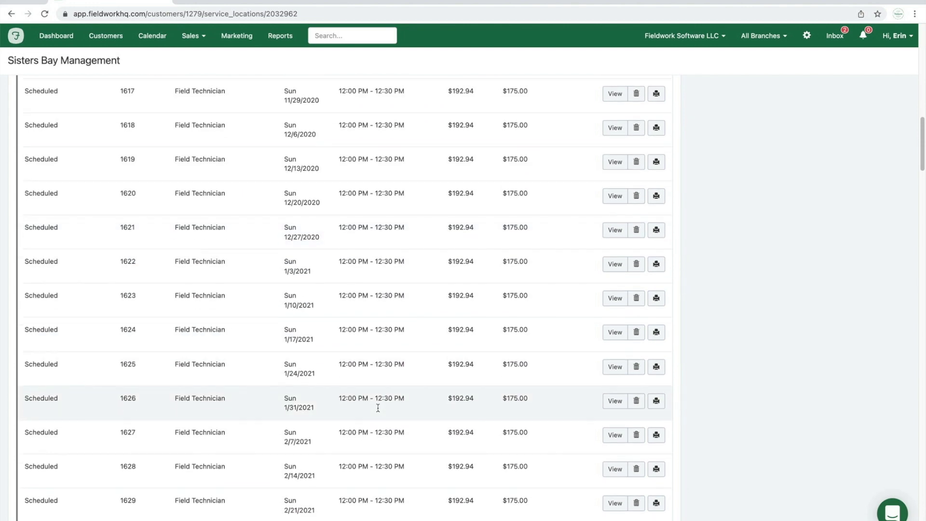
scroll(378, 410, down, 20)
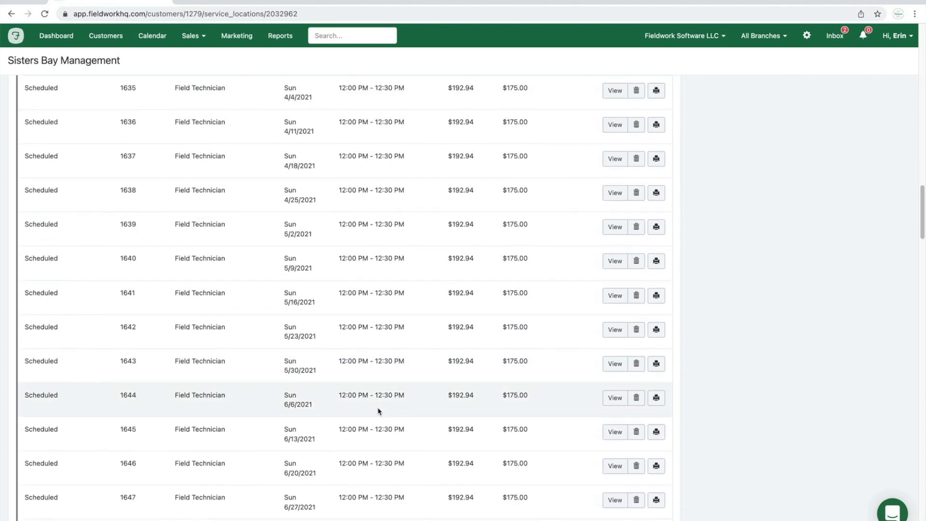
scroll(378, 408, down, 15)
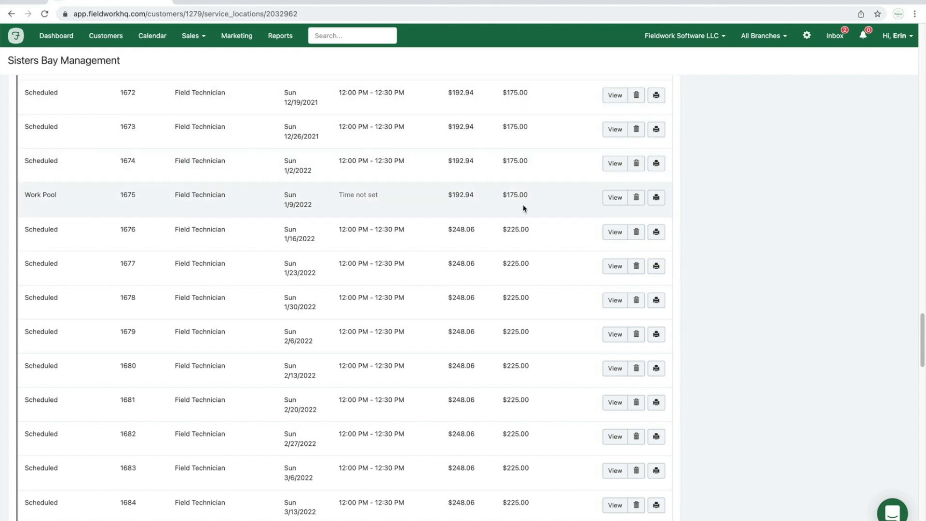
Step: Load the Sales > Work Orders list filtered to June 2022 Exterior Baiting and Trapping jobs
click(190, 37)
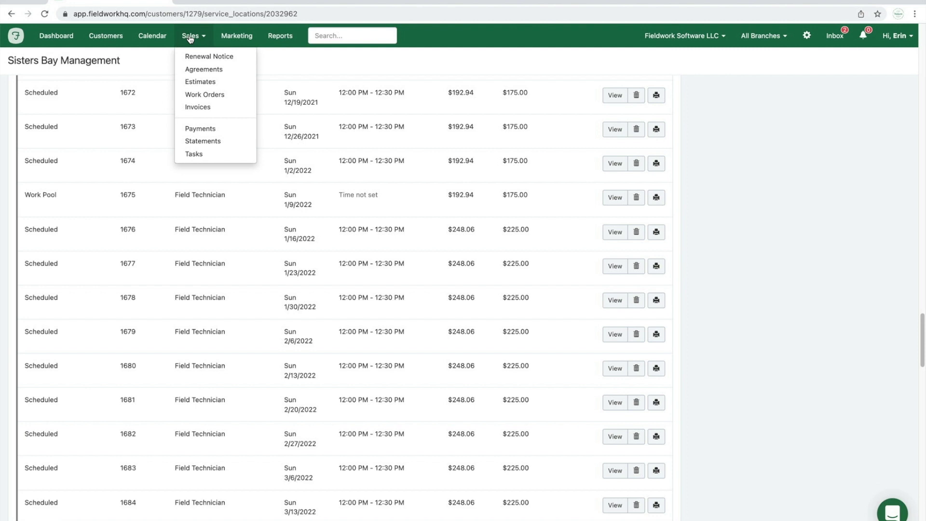
click(194, 96)
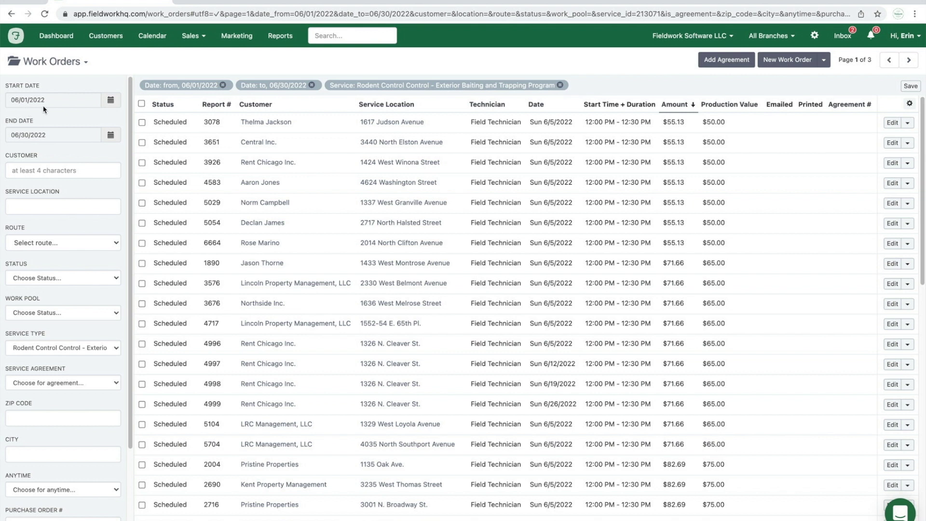
scroll(73, 166, down, 3)
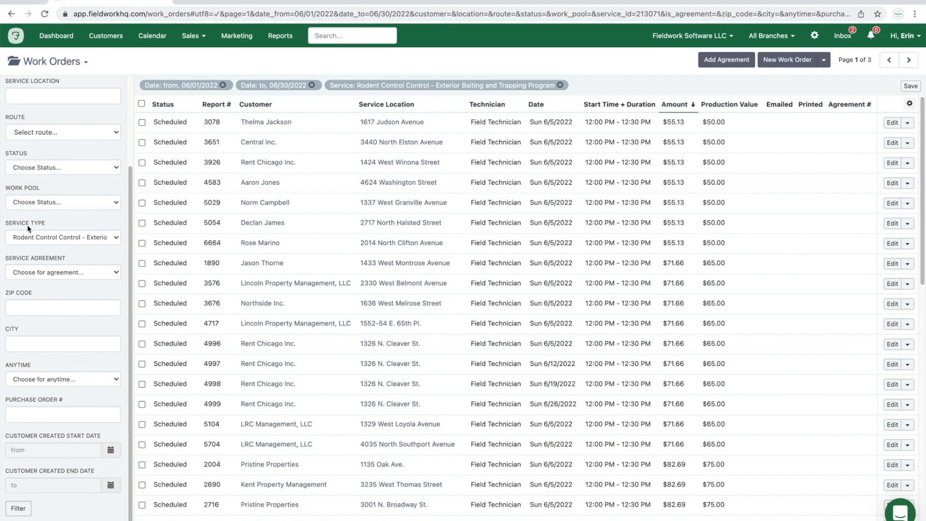
click(46, 241)
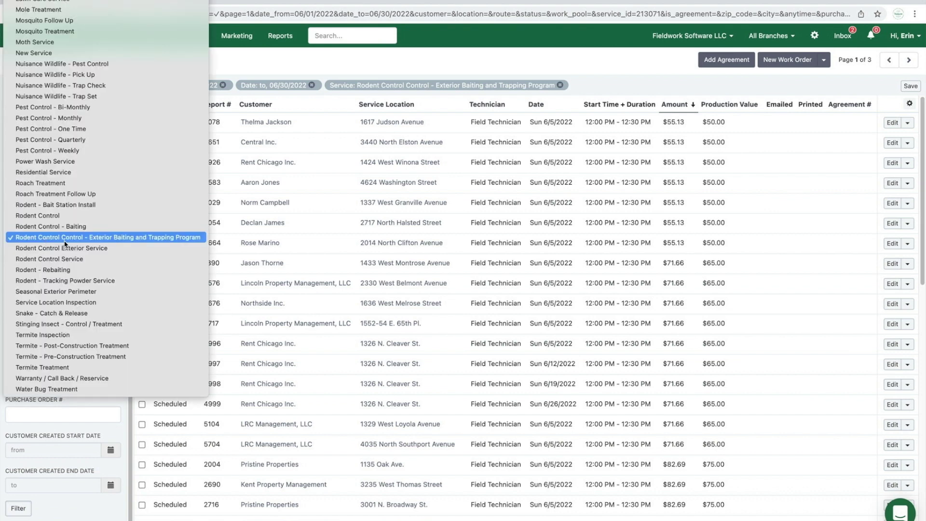
click(65, 239)
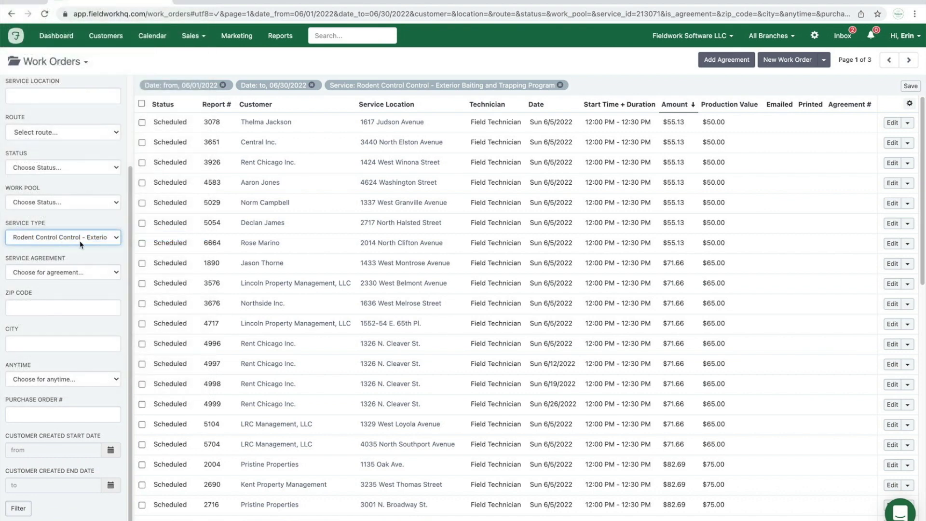
click(19, 510)
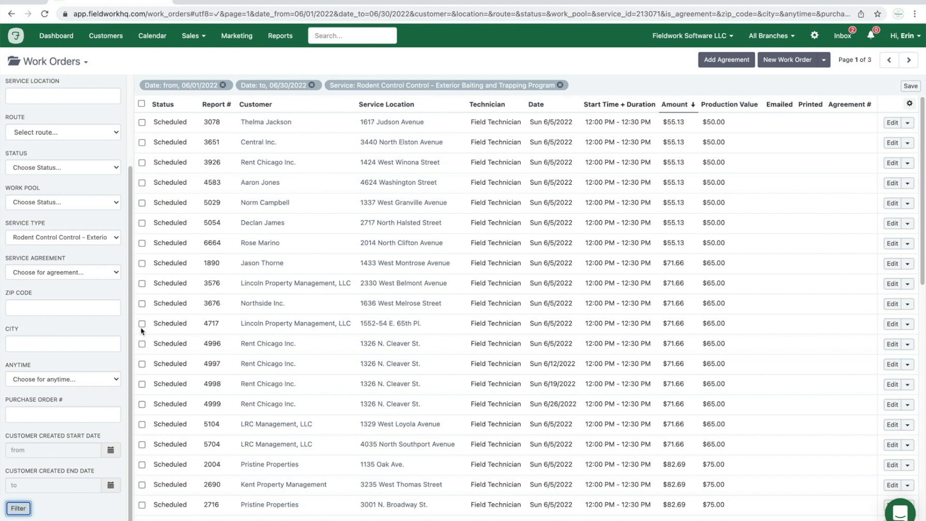
click(676, 106)
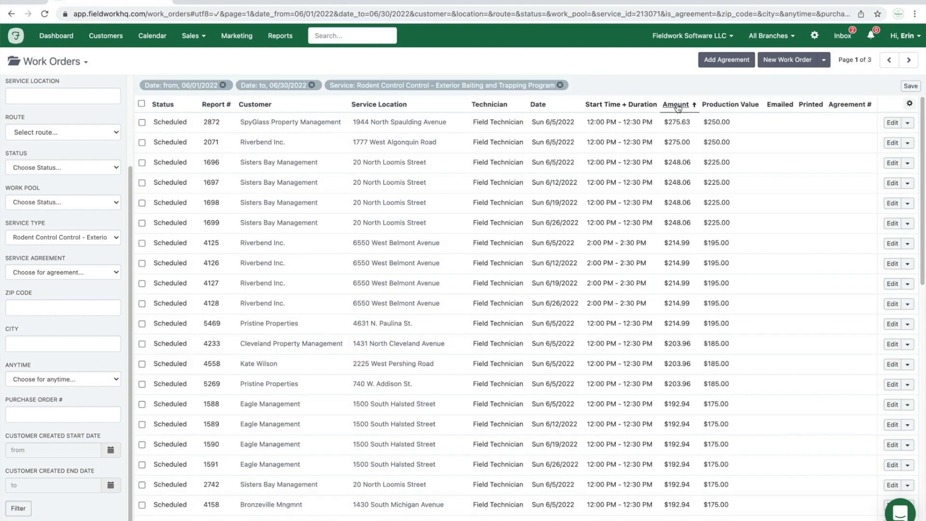
click(677, 107)
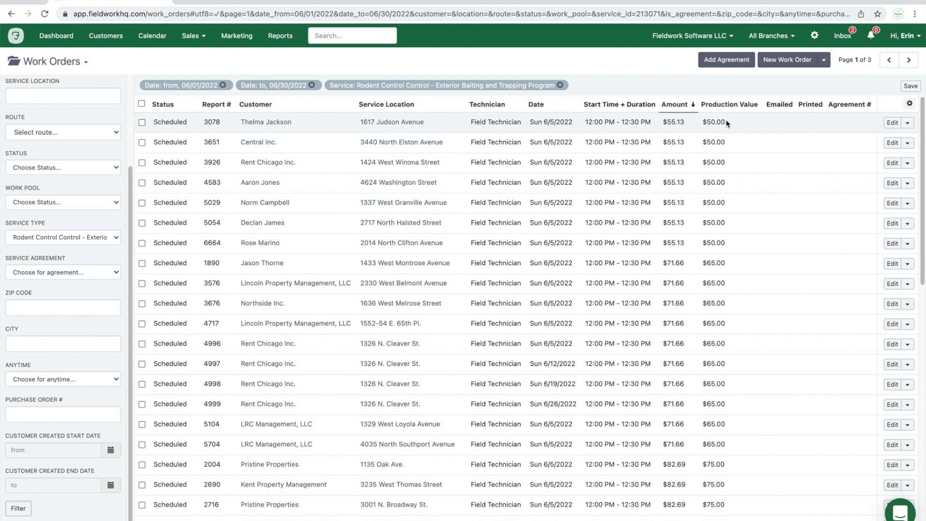
Step: Select all work orders and set Price Update to Equal to 50.00, Increase price by 15.00
click(141, 103)
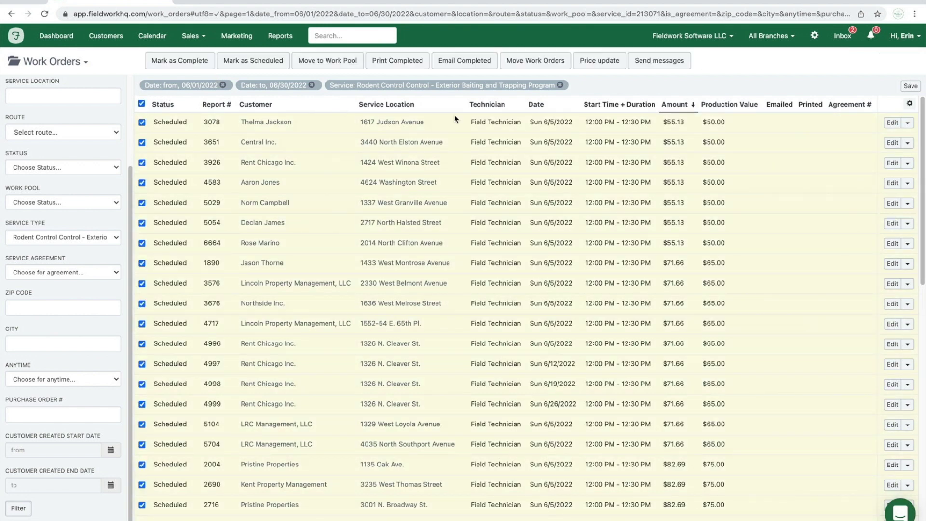
click(604, 64)
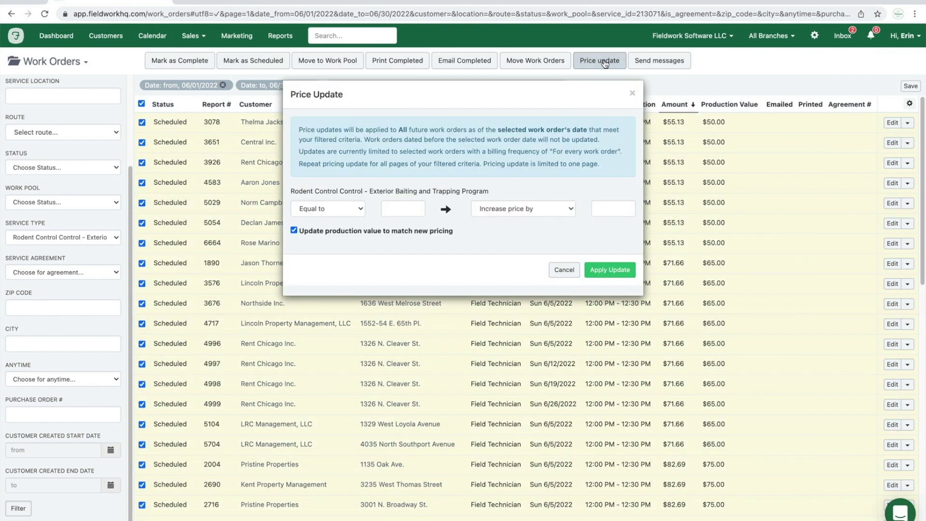
click(396, 208)
text(50.00)
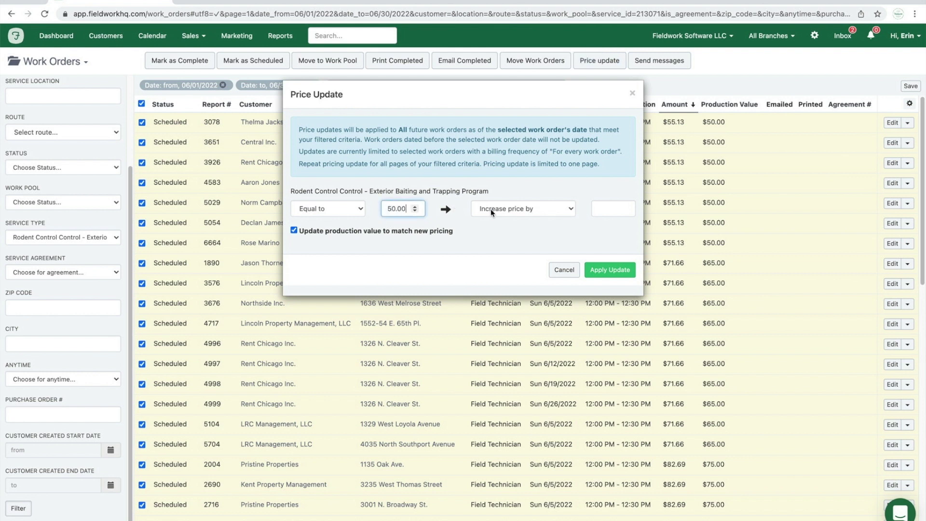
click(600, 209)
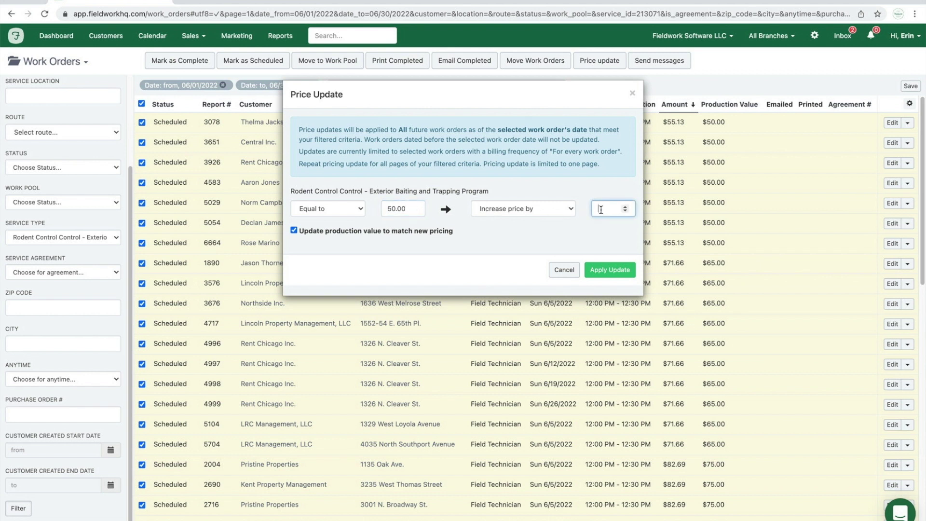
text(15.00)
click(538, 211)
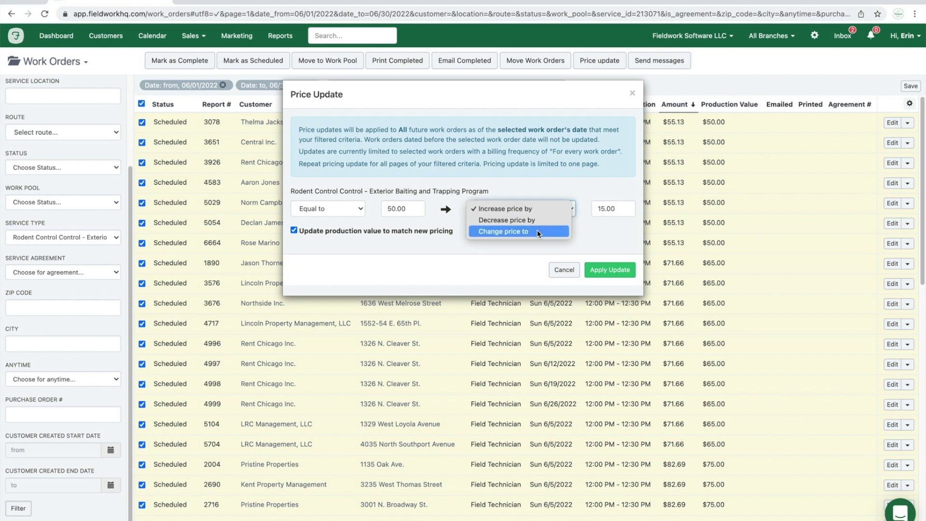
click(426, 250)
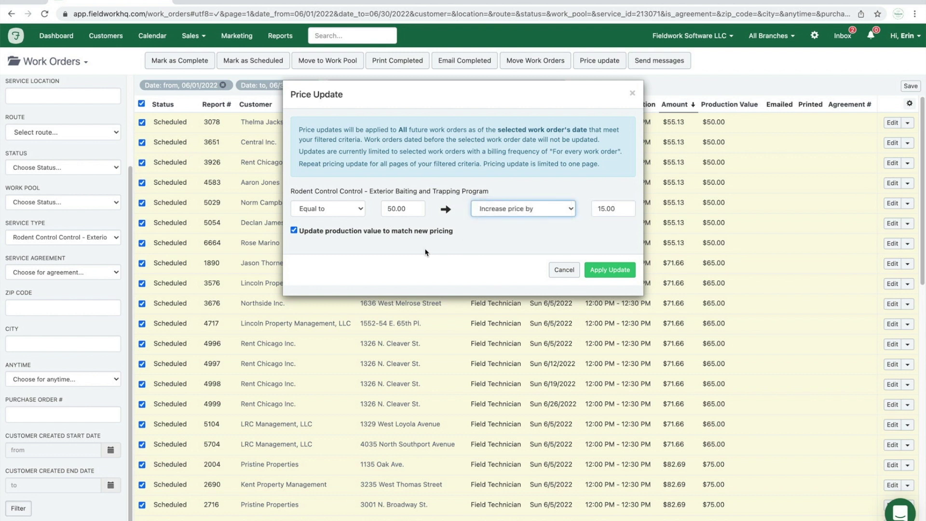
click(345, 213)
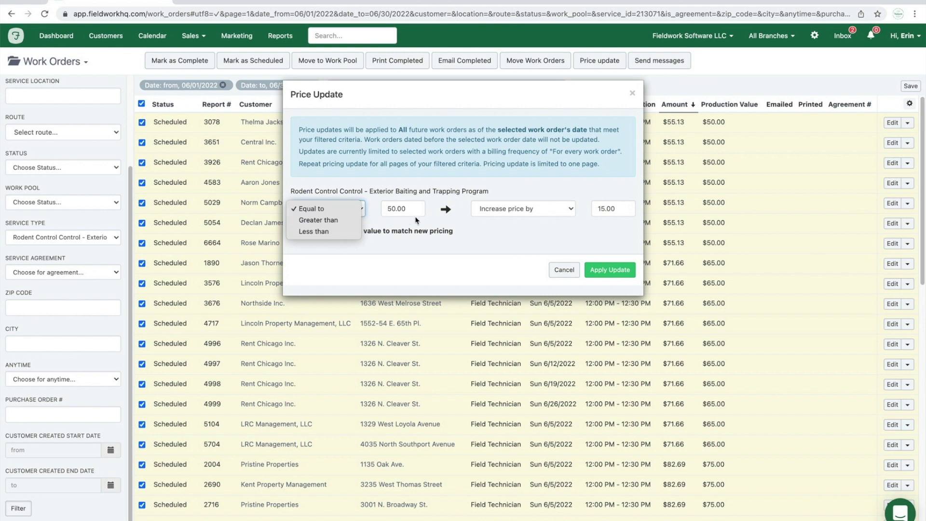
key(Escape)
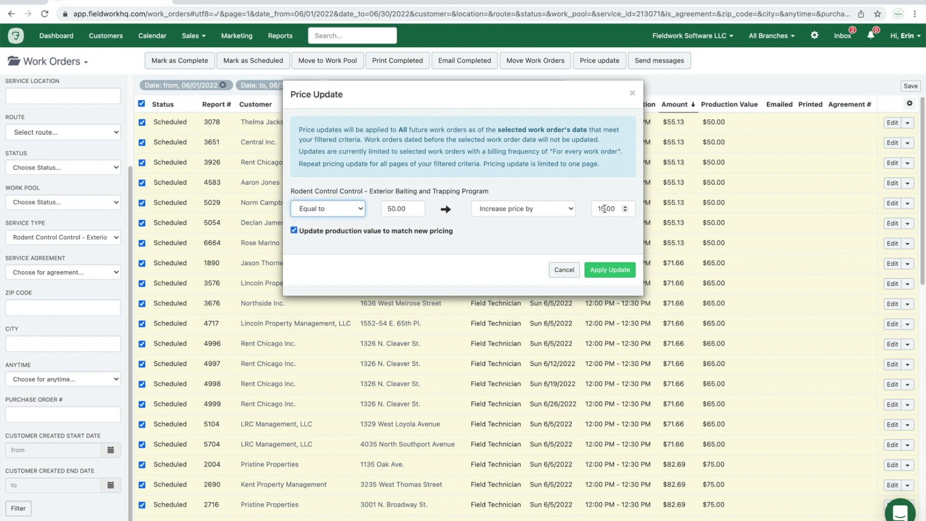
Step: Apply and confirm the $15 increase, reload the list, and select all orders again
click(607, 270)
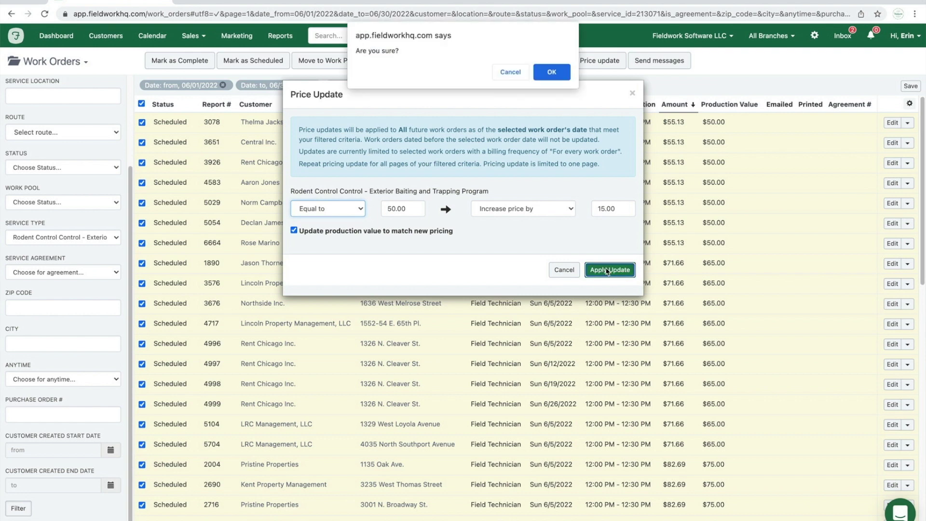
click(552, 71)
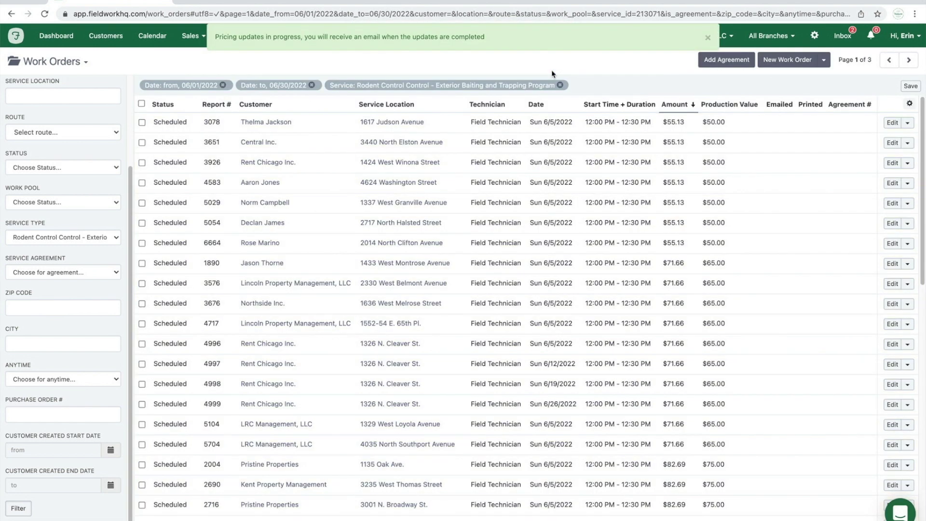
click(44, 15)
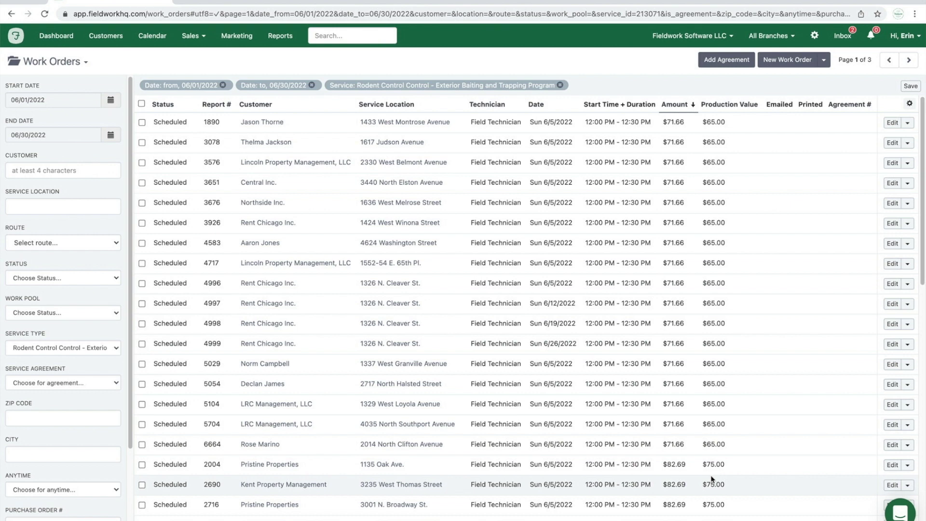
click(142, 104)
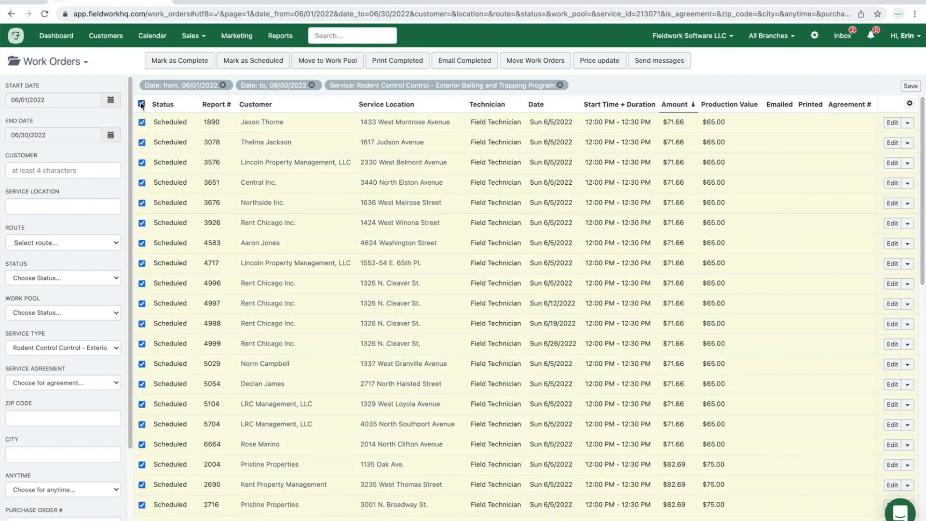
Step: Set the Price Update condition to orders priced Less than 74.00
click(608, 64)
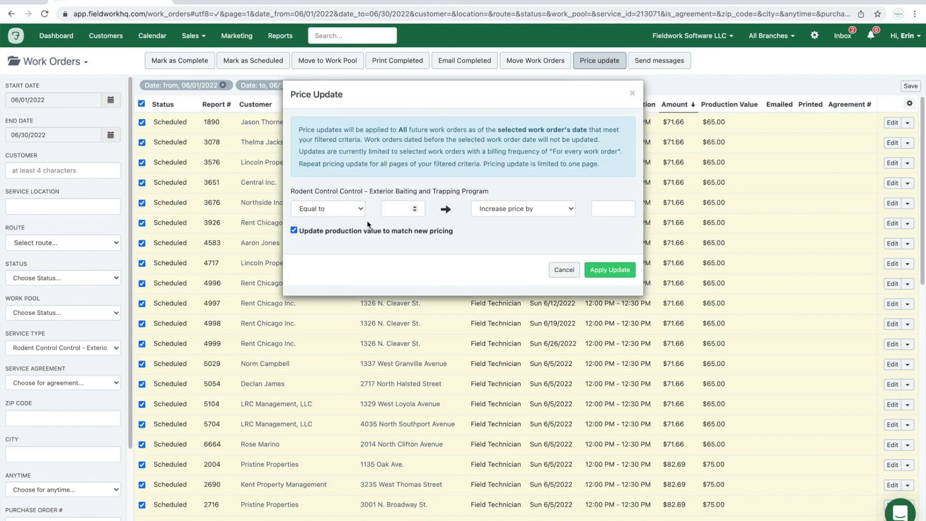
click(344, 214)
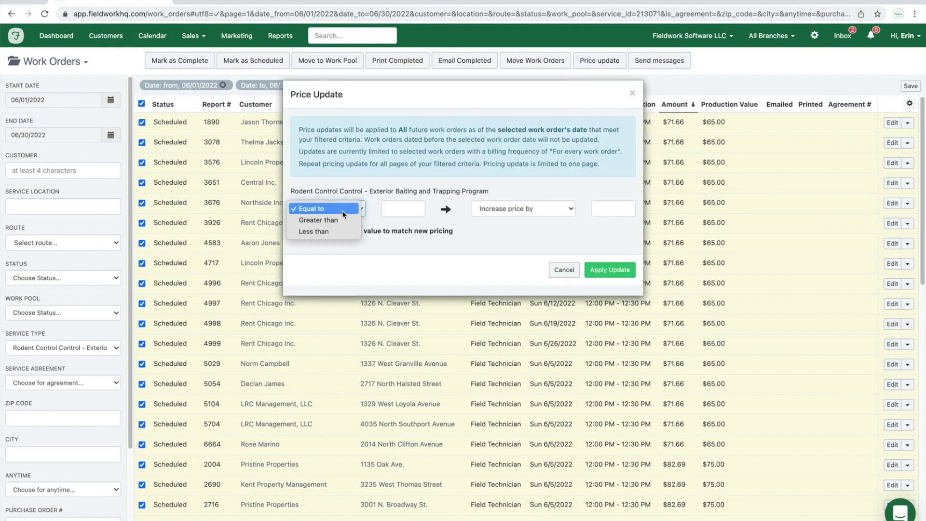
click(336, 231)
click(392, 209)
text(7)
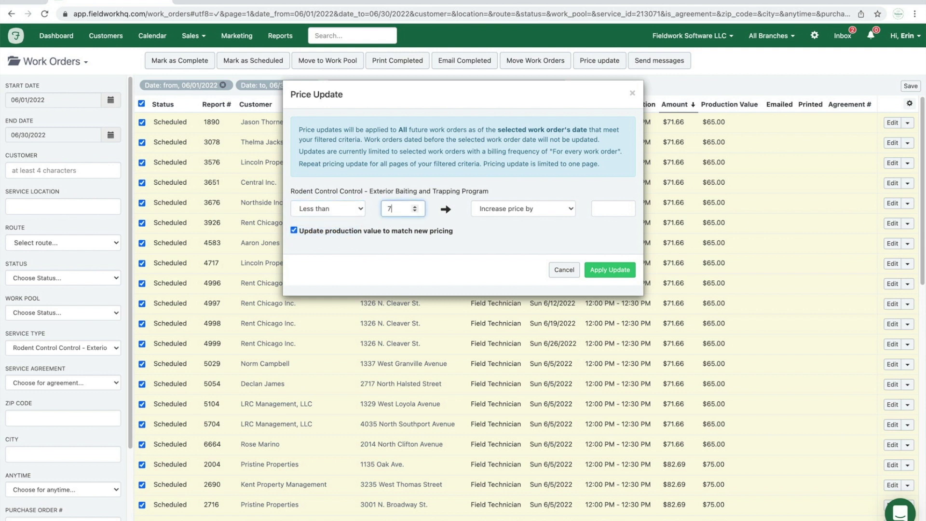
text(4.00)
Step: Change those orders to a fixed 75.00 price, confirm the update, and reload the list
click(500, 209)
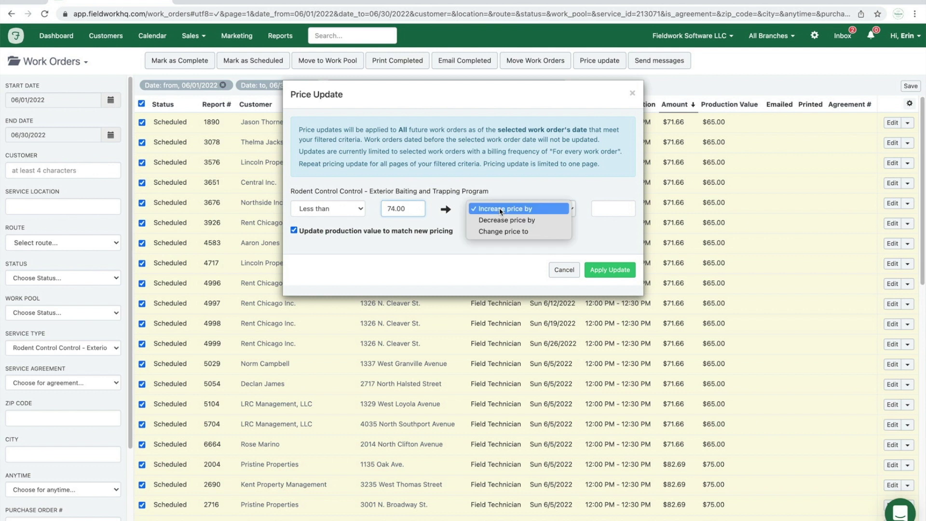
click(517, 232)
click(599, 211)
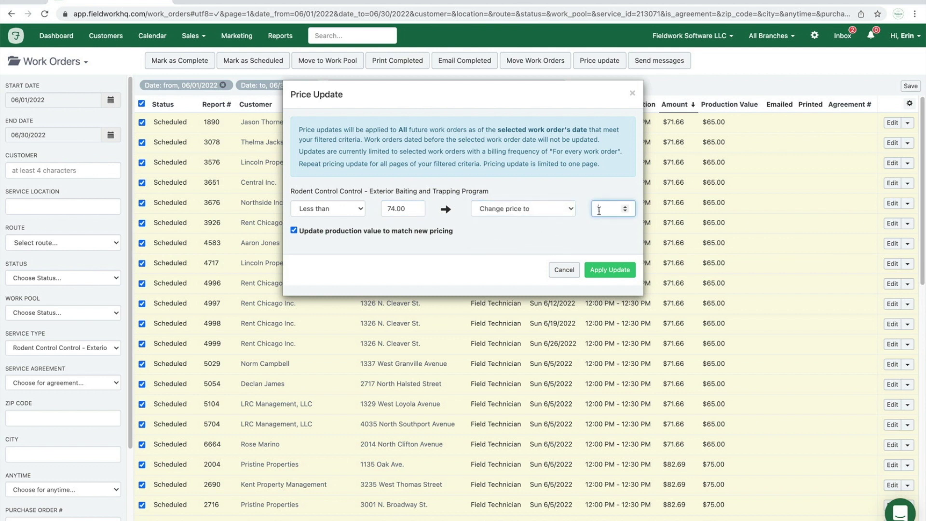
text(75.00)
click(607, 275)
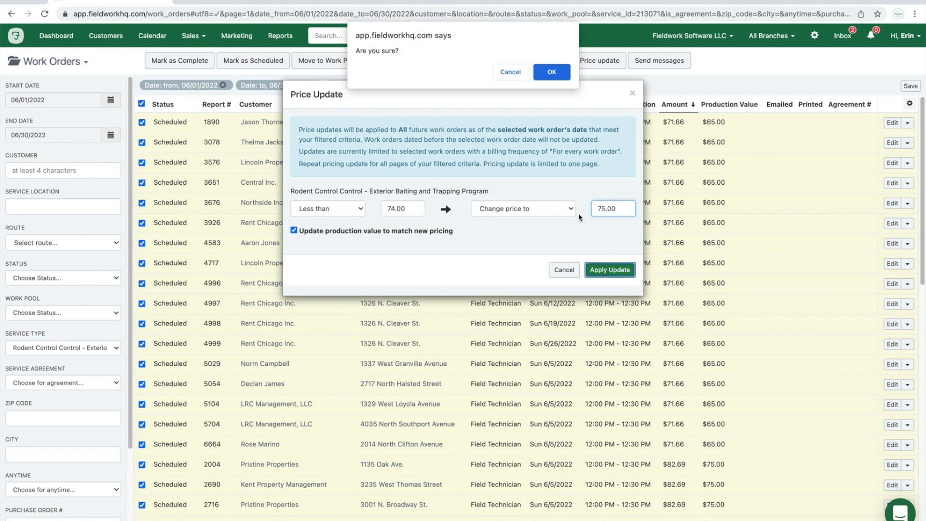
click(555, 75)
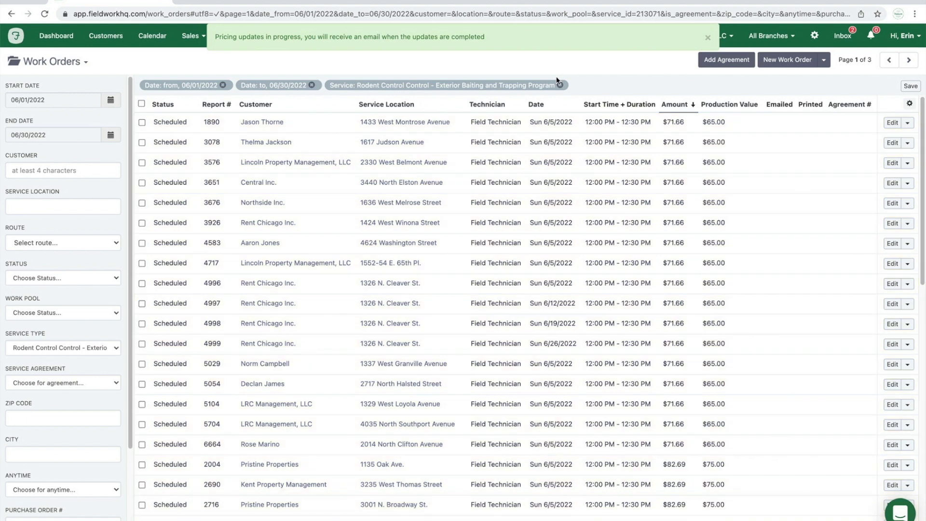
click(46, 15)
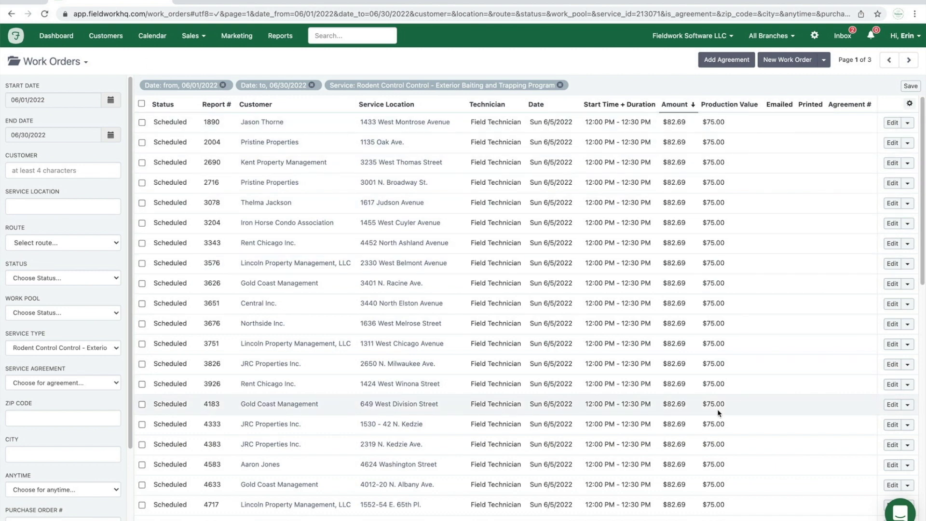
Step: Review the $75, $85 and $95 orders in the reloaded list and select them all
scroll(725, 463, down, 8)
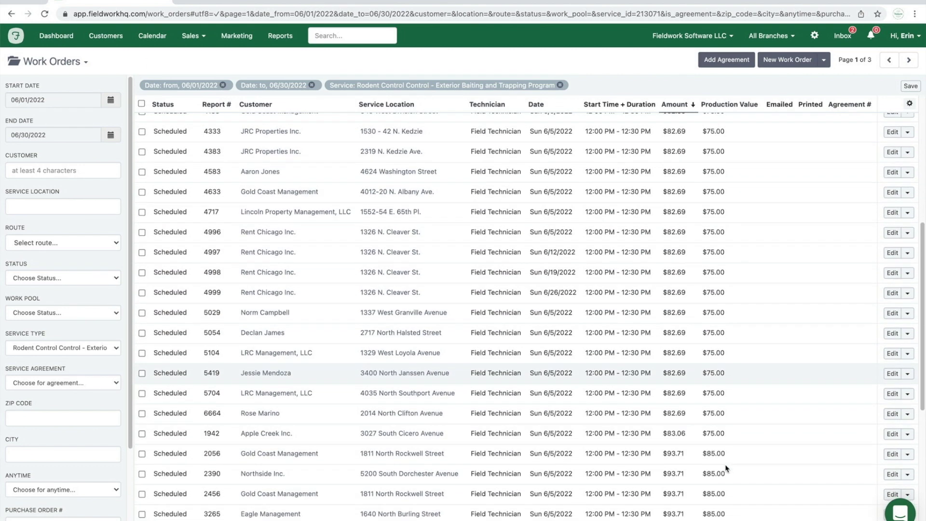
scroll(724, 463, down, 4)
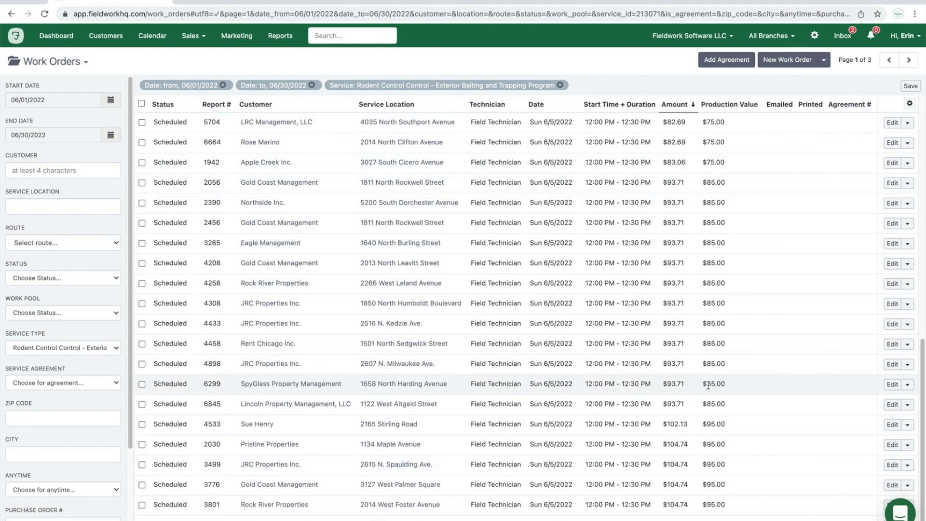
scroll(708, 385, down, 1)
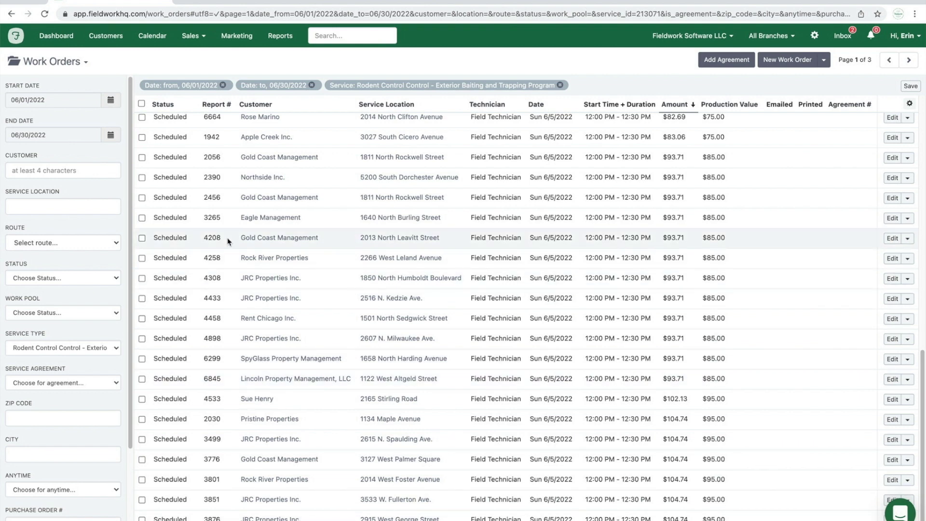
click(142, 104)
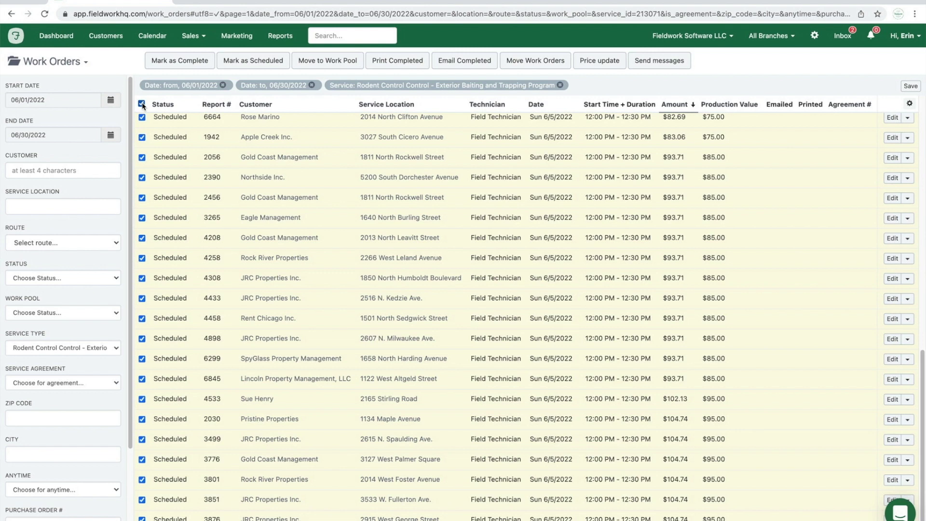
Step: Set the Price Update condition to orders priced Greater than 76.00
click(597, 64)
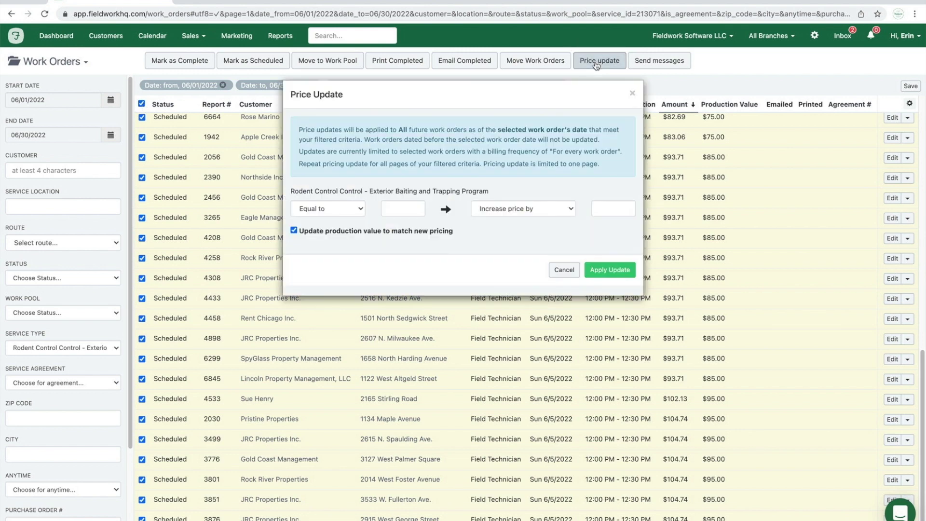
click(342, 212)
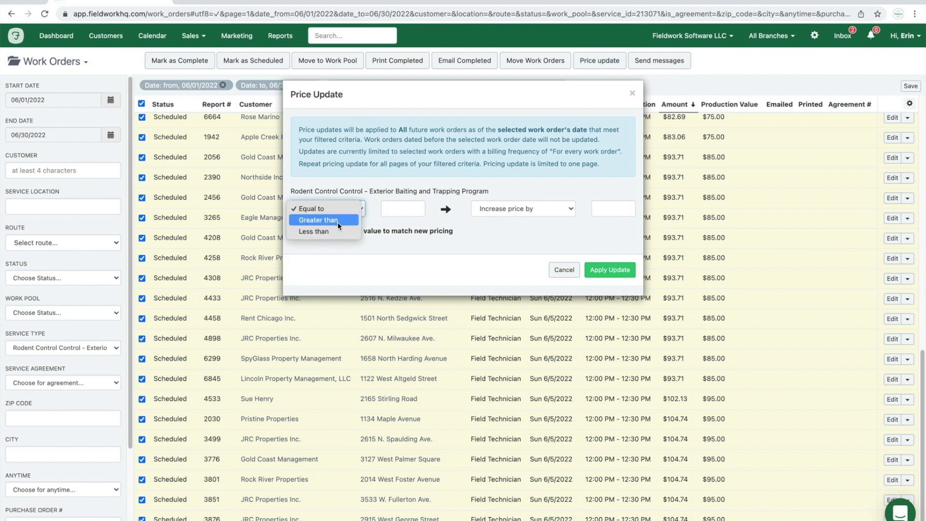
click(318, 219)
click(399, 208)
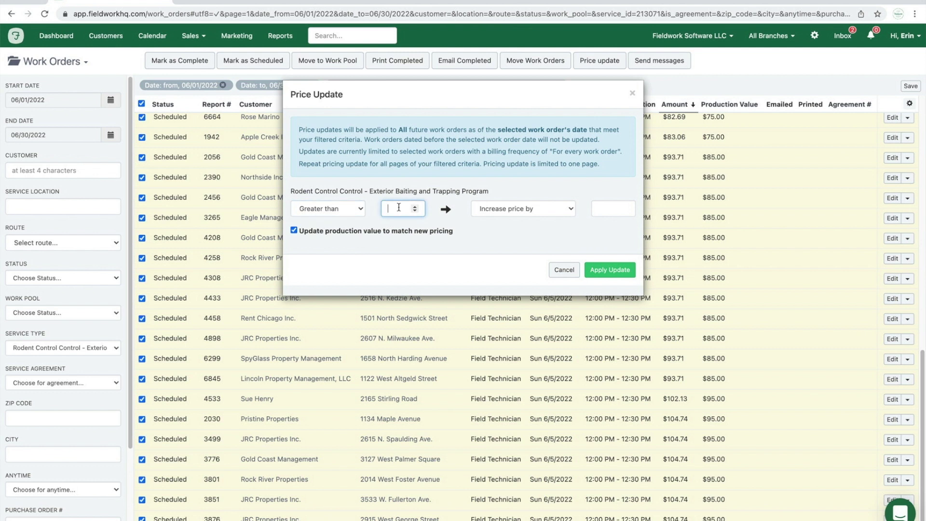
text(76.00)
Step: Change those orders to a fixed 75.00 price, confirm, then reload and scroll to verify
click(487, 215)
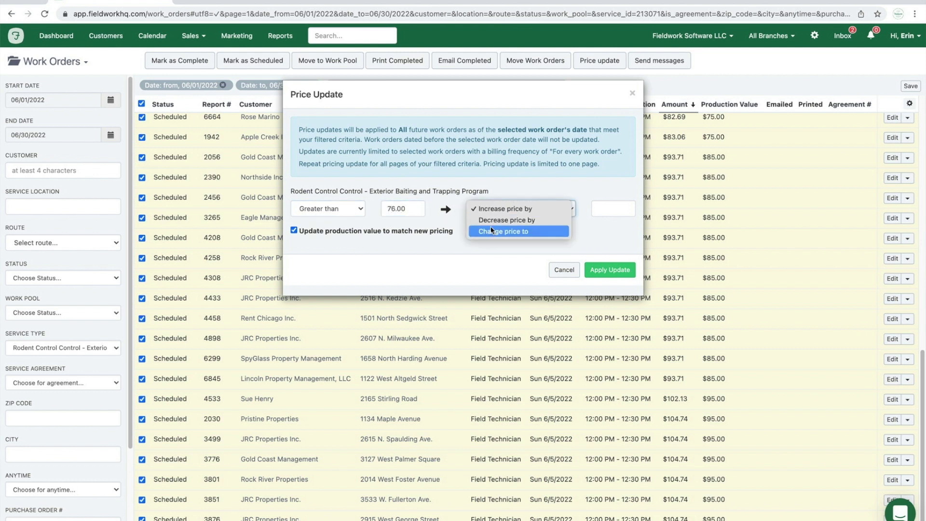
click(507, 231)
click(601, 211)
text(75.00)
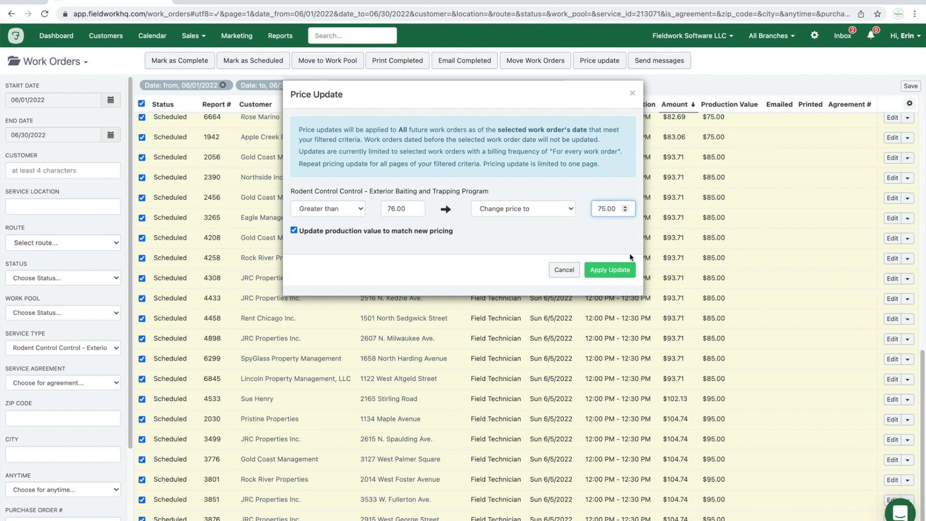
click(609, 271)
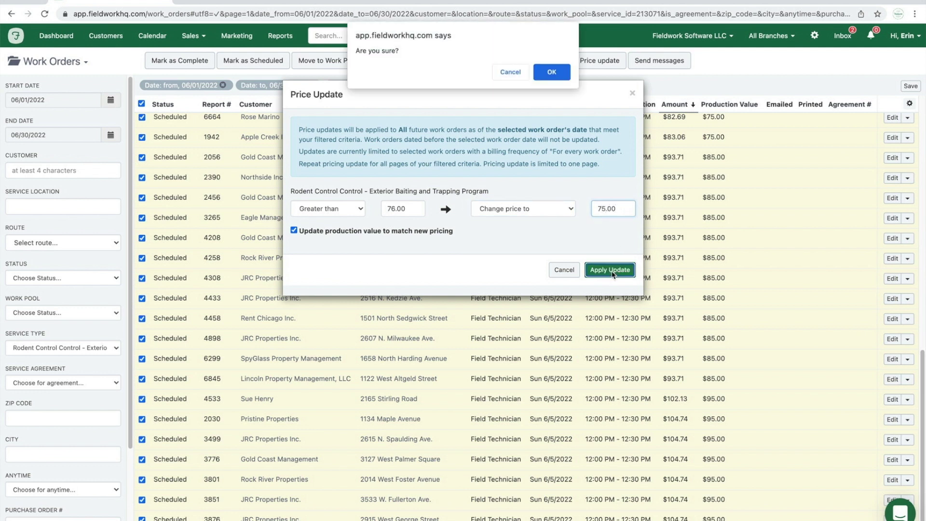
click(552, 72)
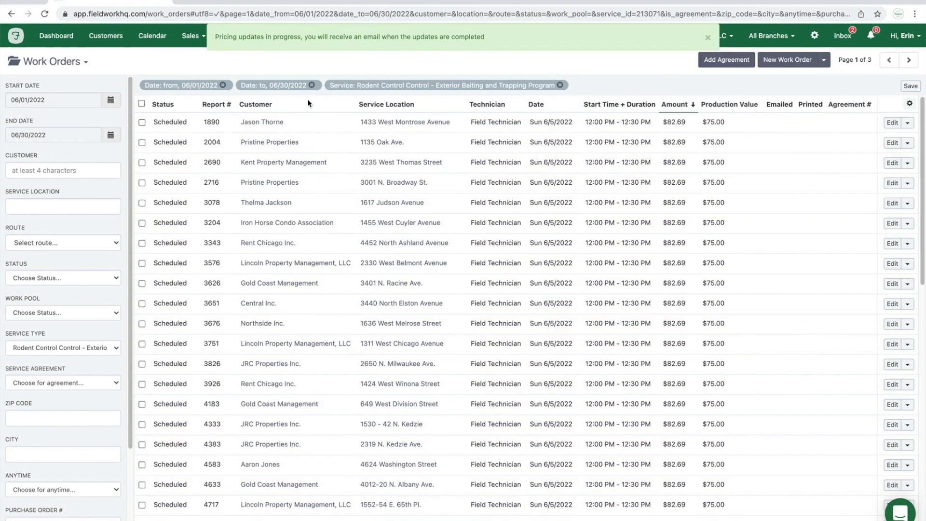
click(46, 15)
scroll(525, 281, down, 15)
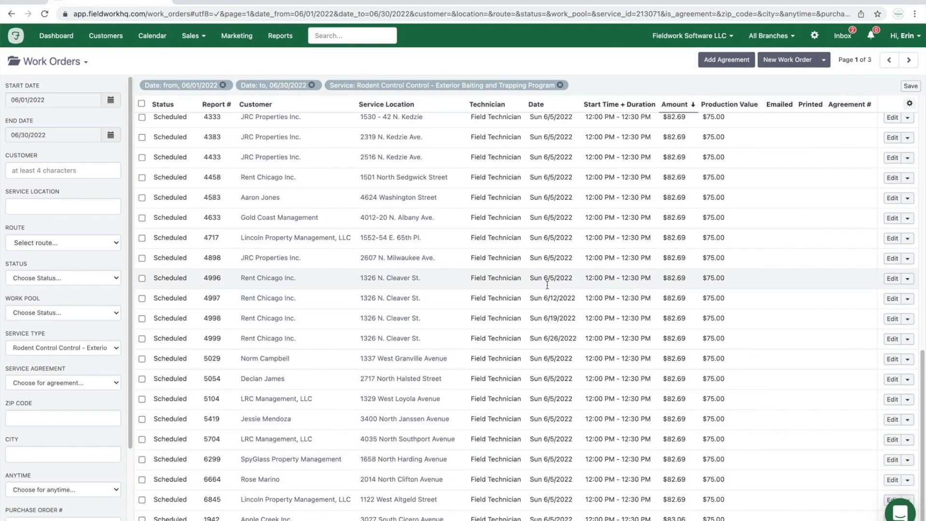